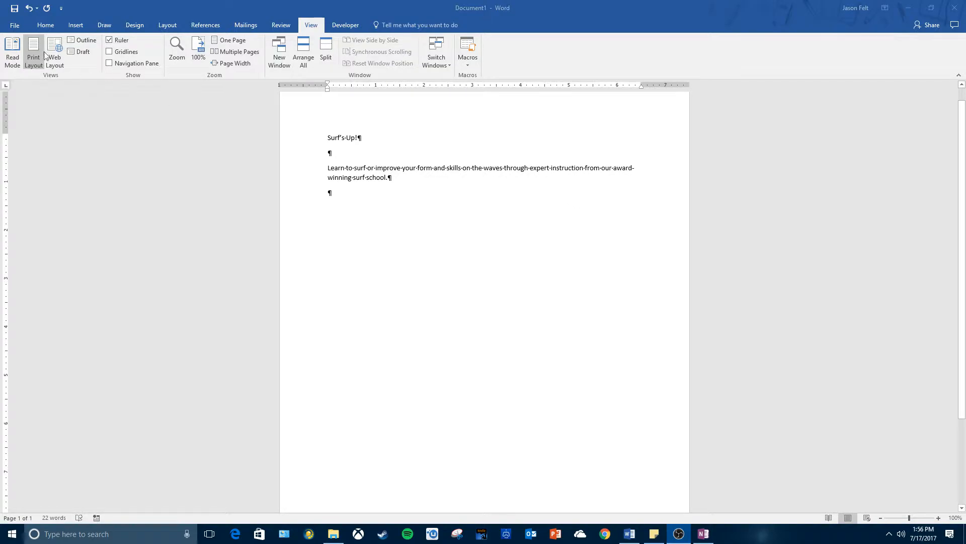
Start saving the document under a new name, choosing the Desktop folder on this PC as its location.
click(17, 30)
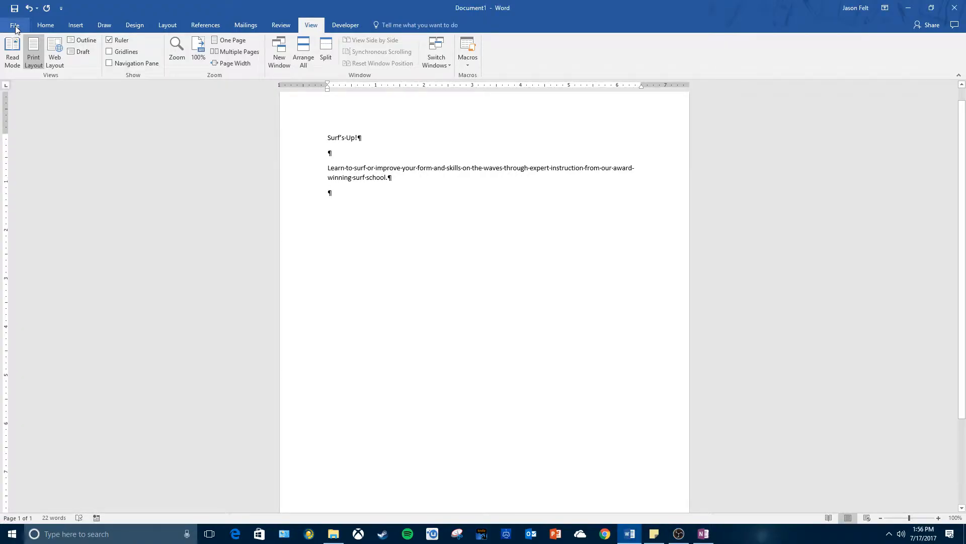
click(16, 28)
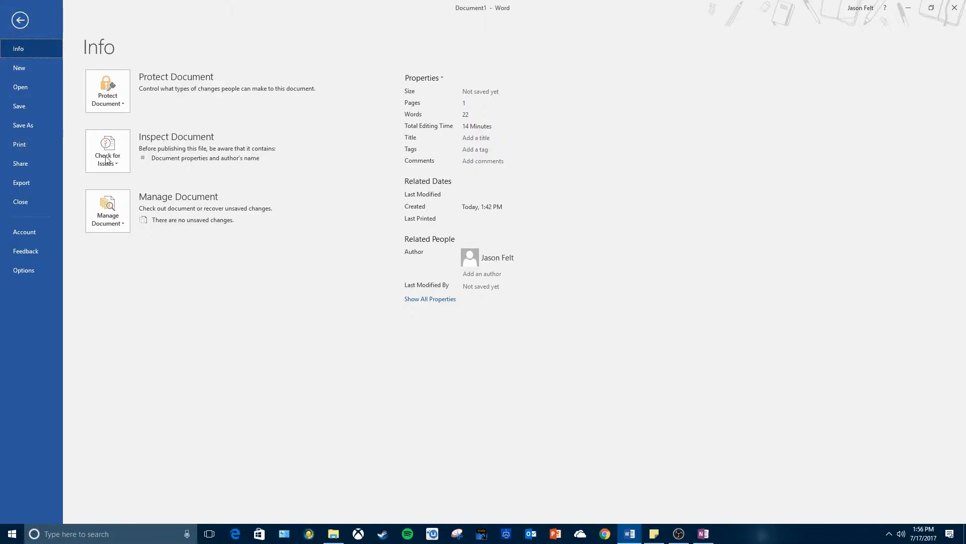
click(33, 127)
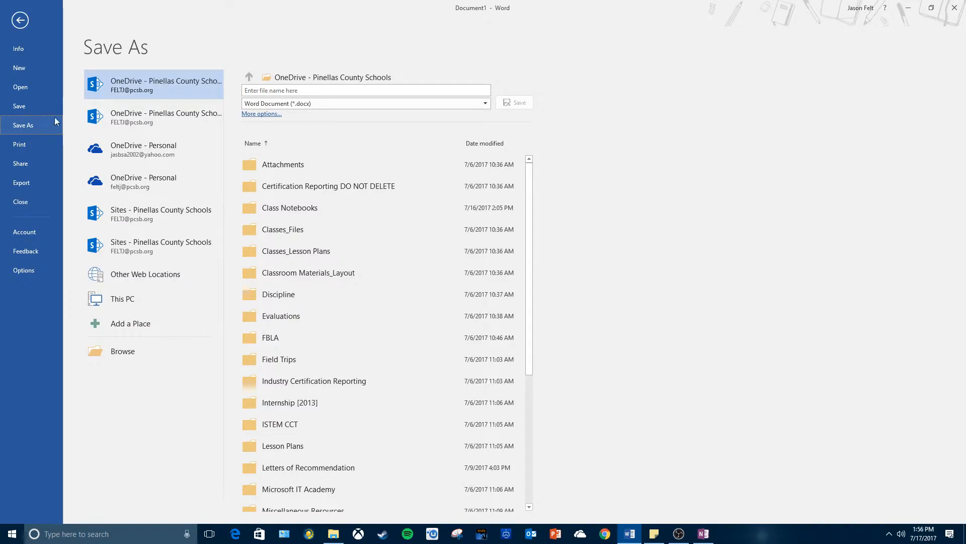
click(149, 297)
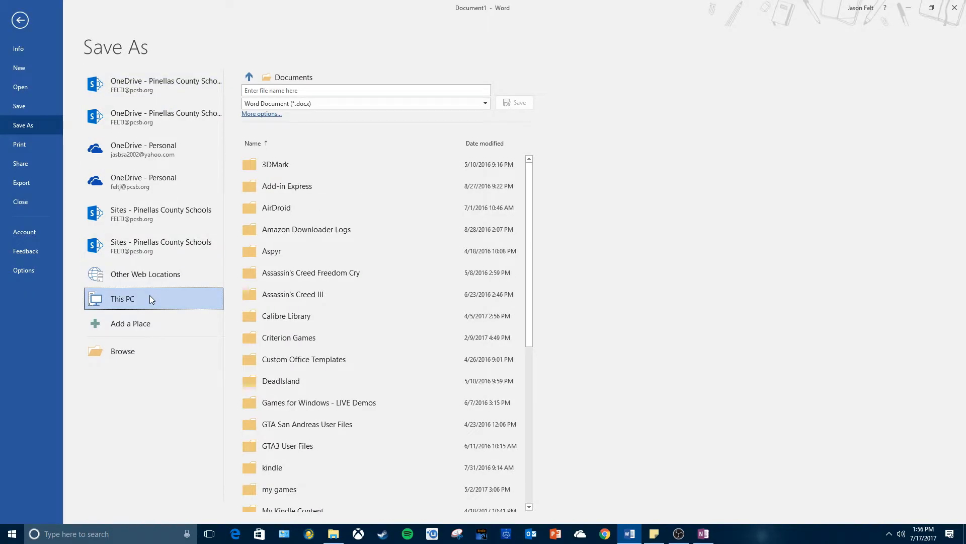
click(124, 351)
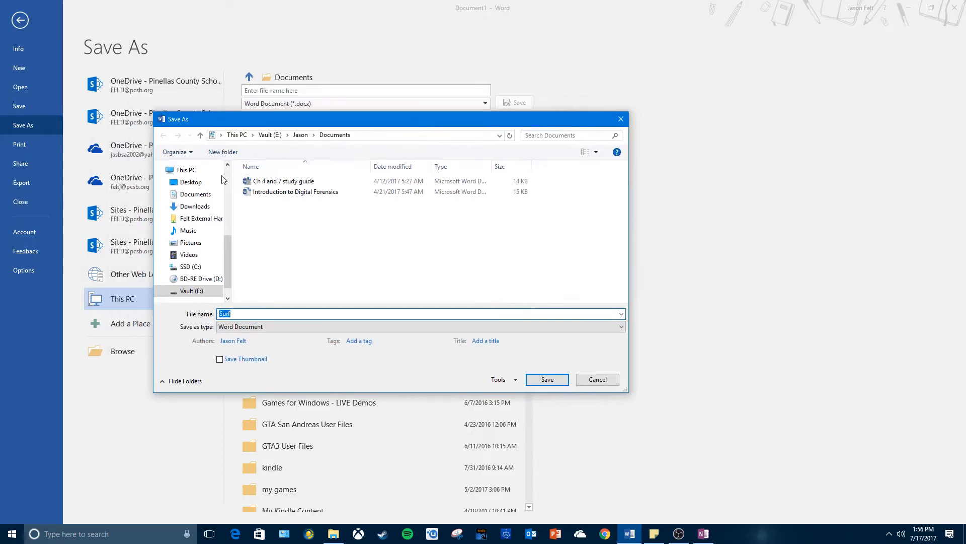
click(189, 184)
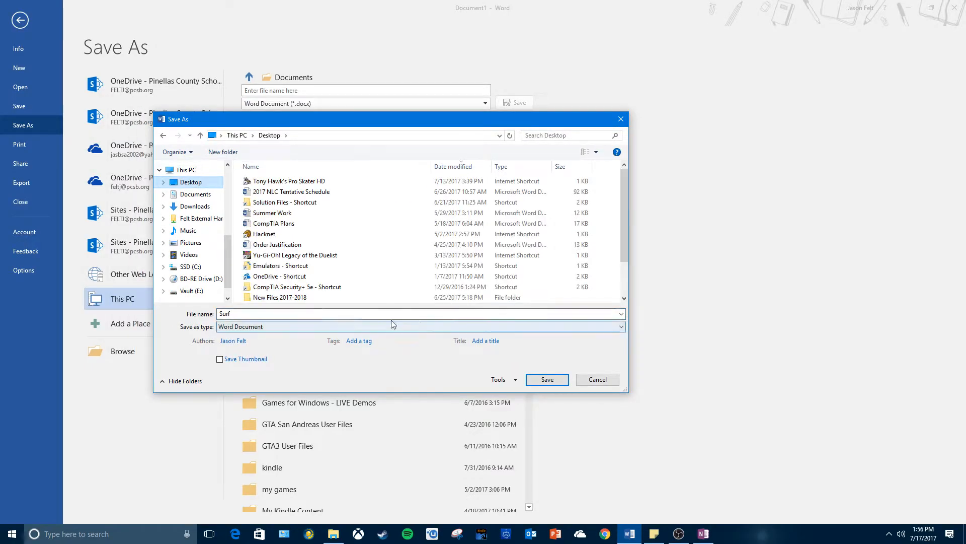
Enter "Surf's Up Flyer" as the file name for the document.
click(298, 313)
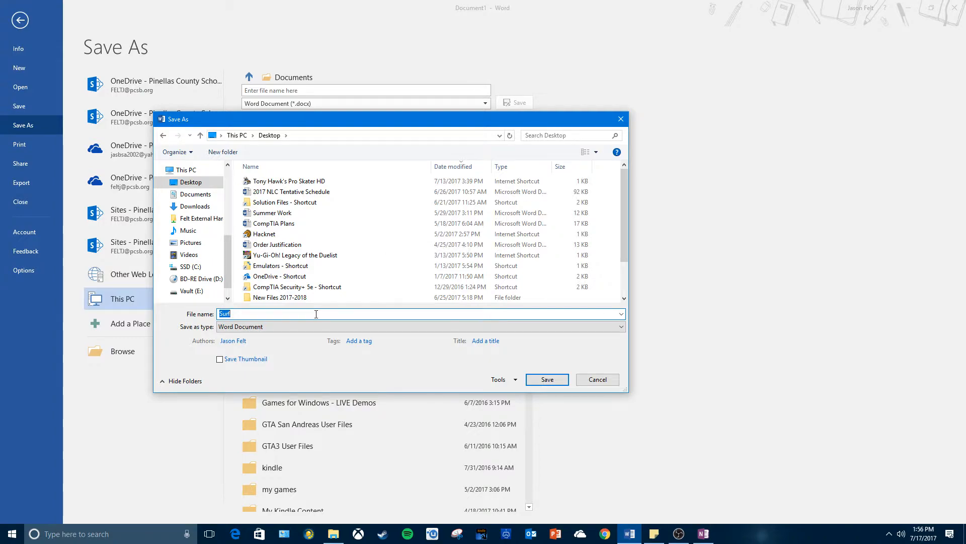
text(Surf's Up Flyer)
key(alt+Tab)
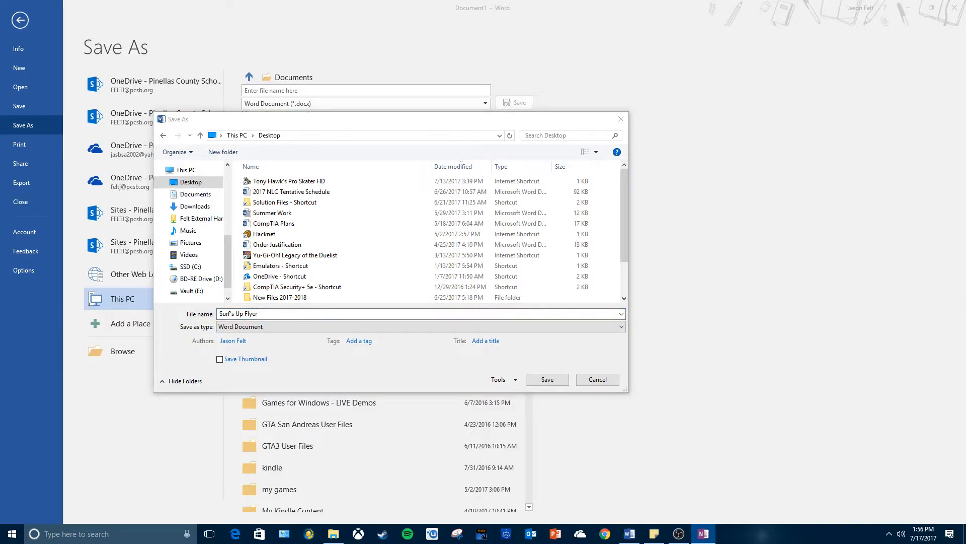
Name the file "surfsup_" followed by the author's full name without spaces and ".docx", and save it as a Word Document.
click(266, 313)
text(surf)
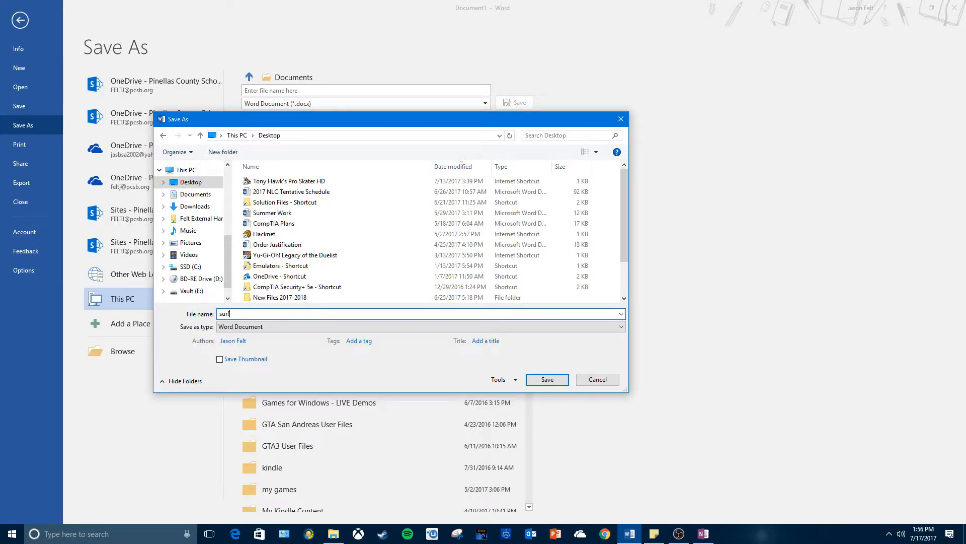
text(sup)
text(_)
text(j)
text(mr)
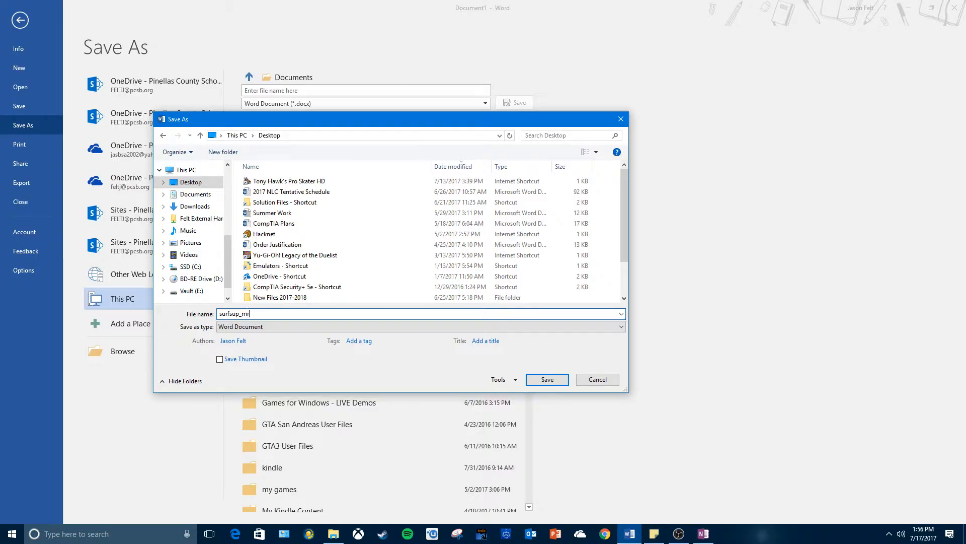
key(BackSpace)
key(BackSpace)
text(jasonfelt.d)
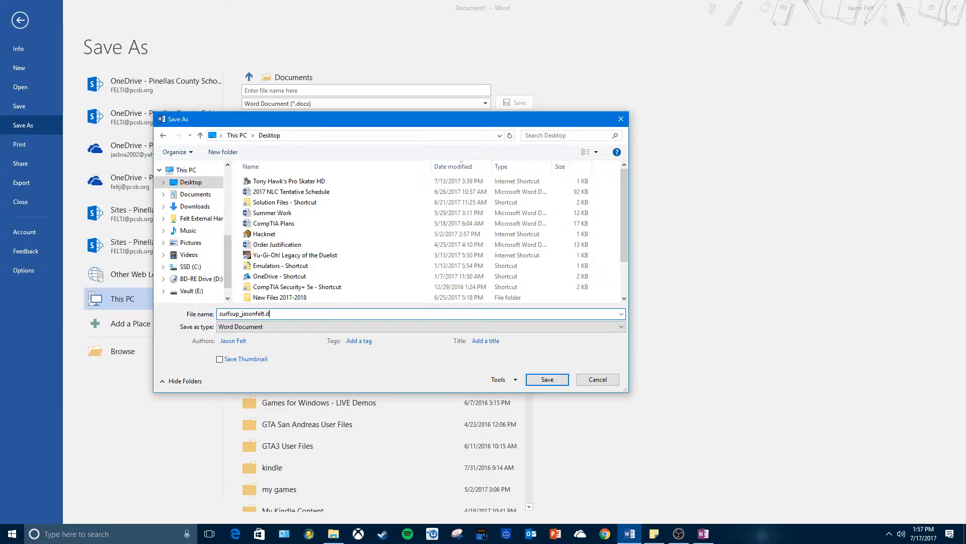
text(ocx)
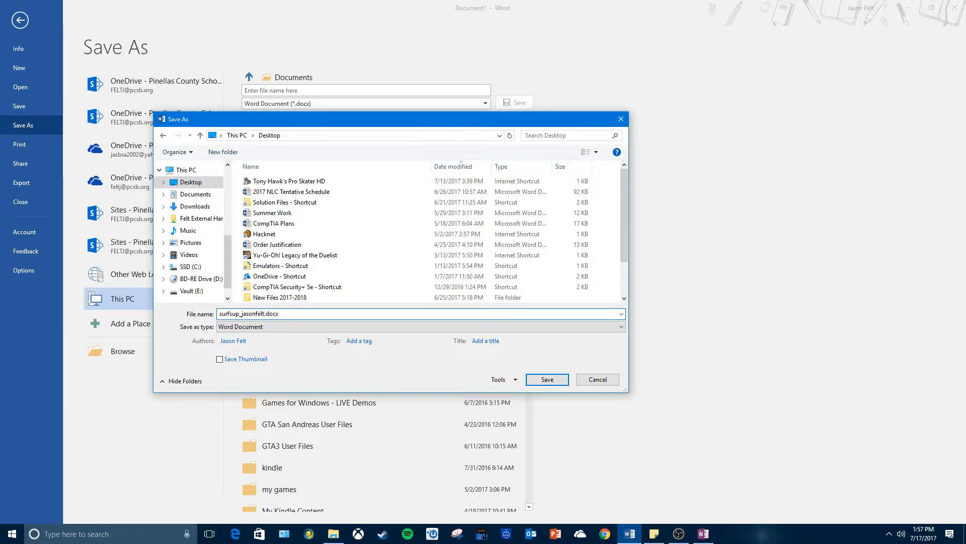
key(Return)
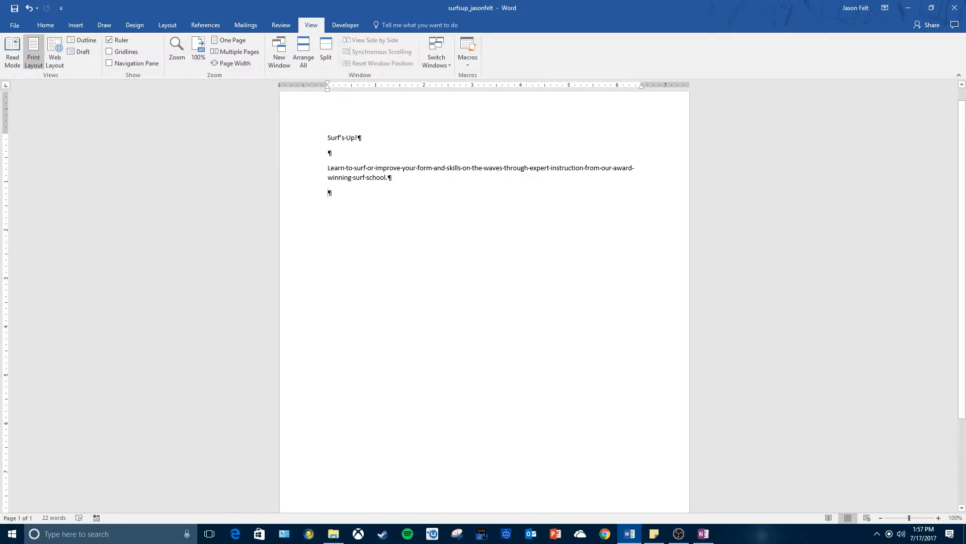
Test the spelling suggestions on the word "oogabooga" in the empty last paragraph and remove the word.
key(alt+Tab)
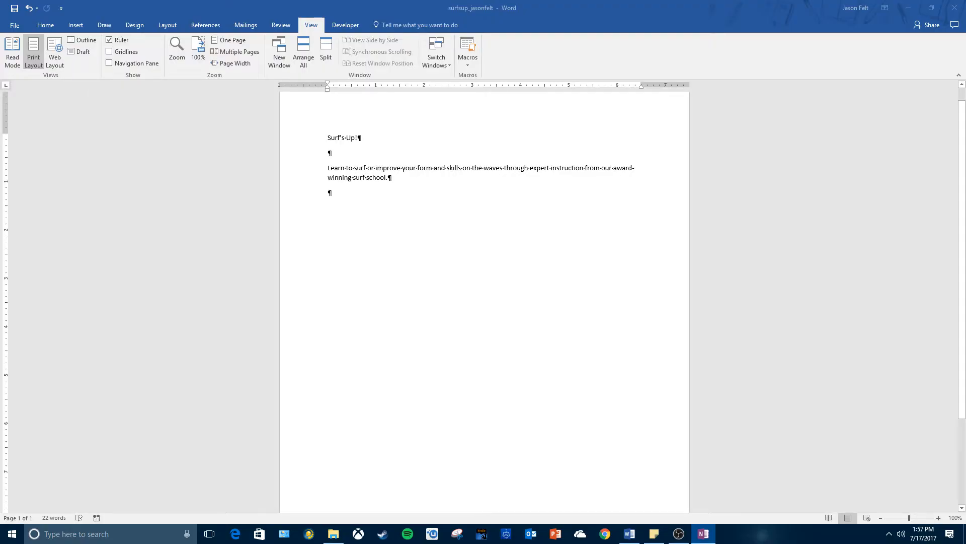
click(353, 195)
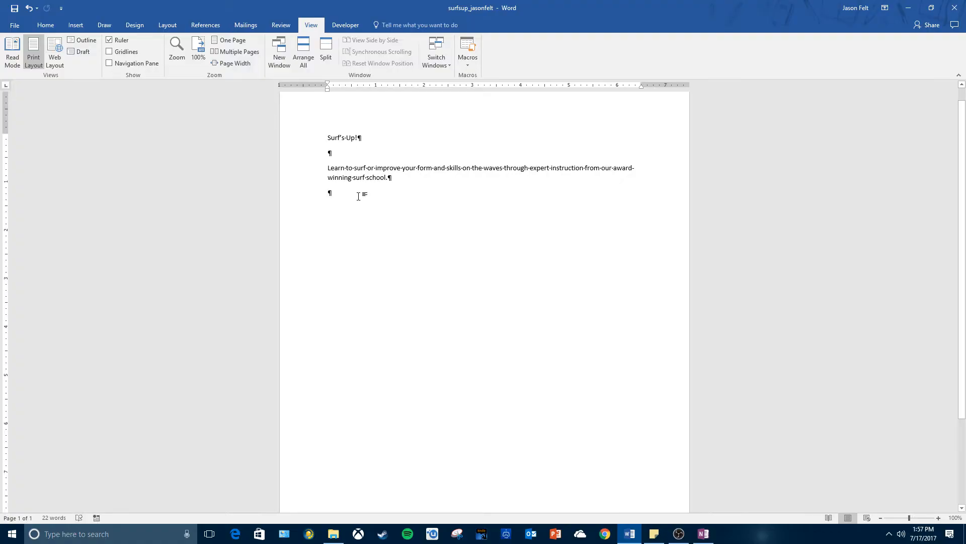
text(oogabooga)
right_click(344, 193)
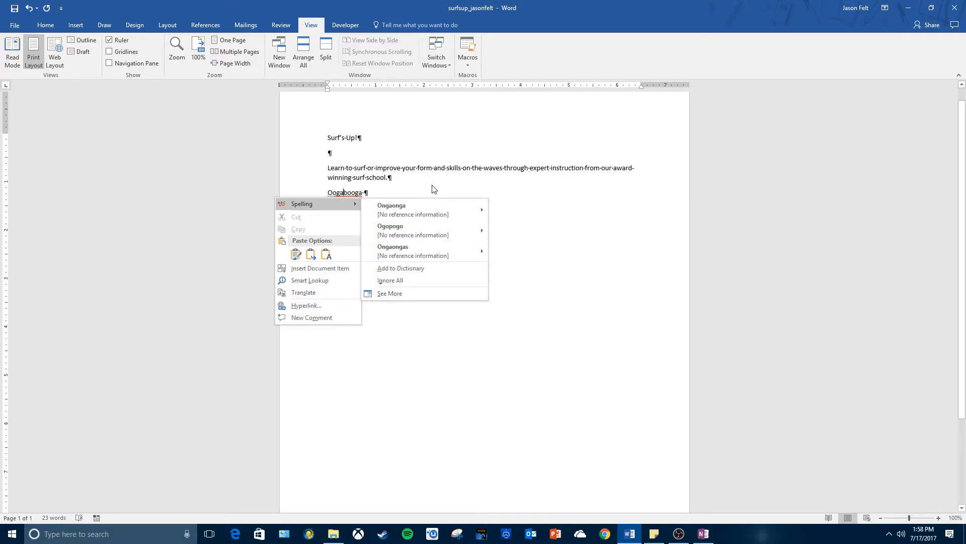
click(398, 193)
drag(363, 195, 327, 194)
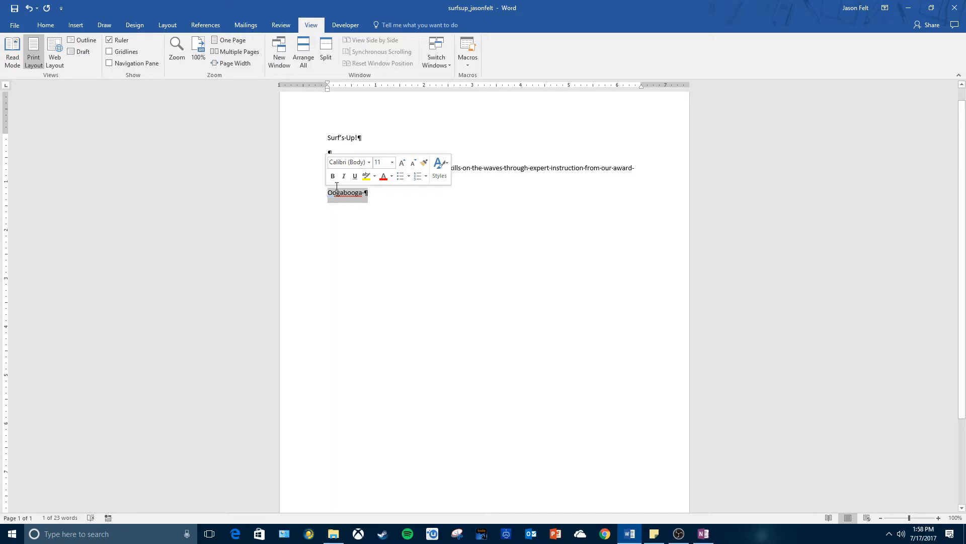
key(BackSpace)
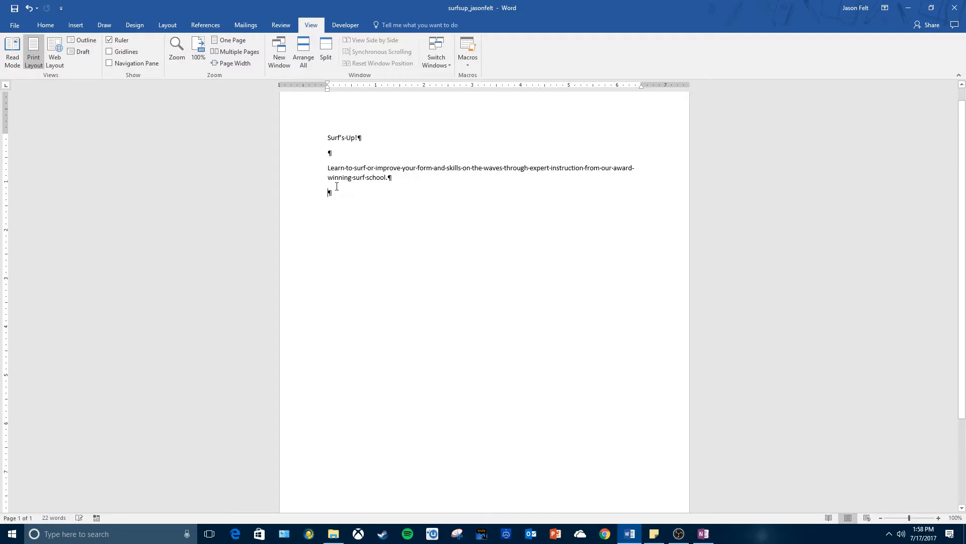
Try the phrase "I Is here" in the last paragraph and erase it.
text(I Is here)
key(Return)
key(BackSpace)
key(BackSpace)
key(BackSpace)
key(BackSpace)
key(BackSpace)
key(BackSpace)
key(BackSpace)
key(BackSpace)
key(BackSpace)
Try the phrase "One won" in the last paragraph and erase it.
text(One won)
key(BackSpace)
key(BackSpace)
key(BackSpace)
key(BackSpace)
key(BackSpace)
key(BackSpace)
key(BackSpace)
Enter "Private or goup" with the deliberate misspelling in the last paragraph.
text(Private or goup)
Correct "goup" to "group" using the suggestion offered on the misspelled word, and undo that correction.
right_click(370, 194)
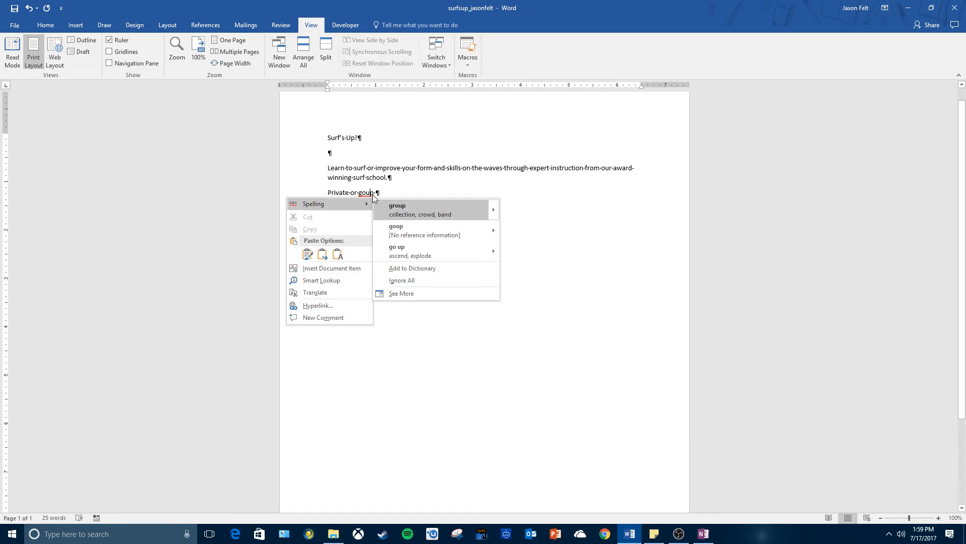
click(407, 207)
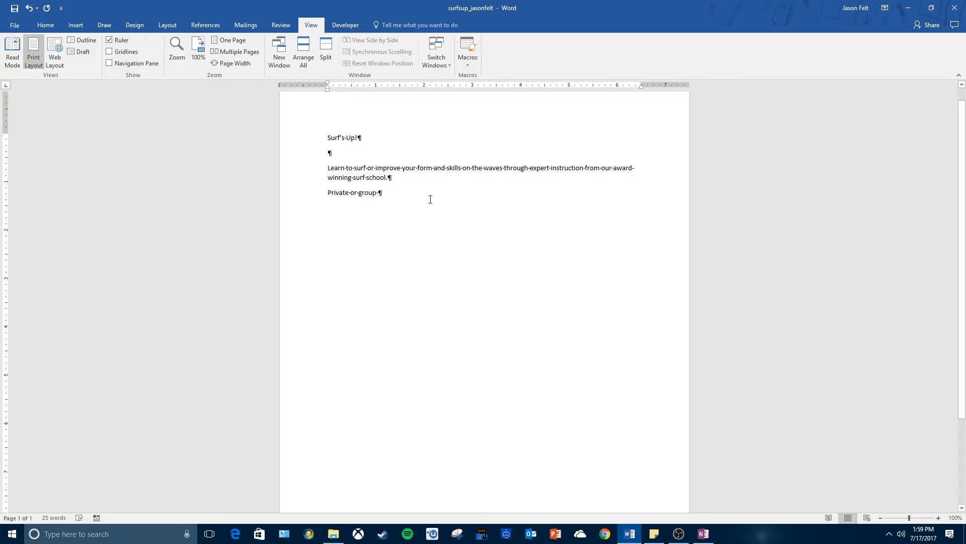
click(28, 8)
Run the Spelling & Grammar check on the document and change "goup" to "group".
click(281, 25)
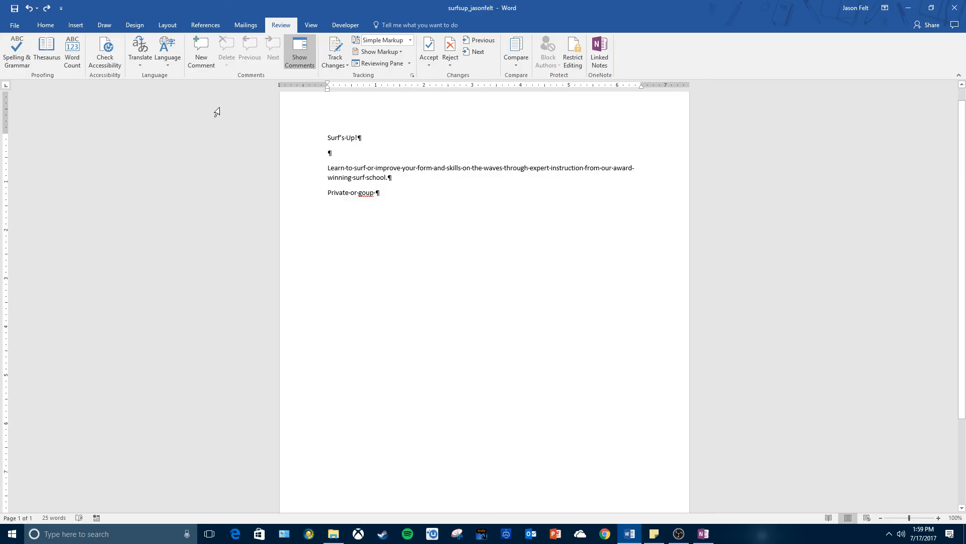
click(16, 66)
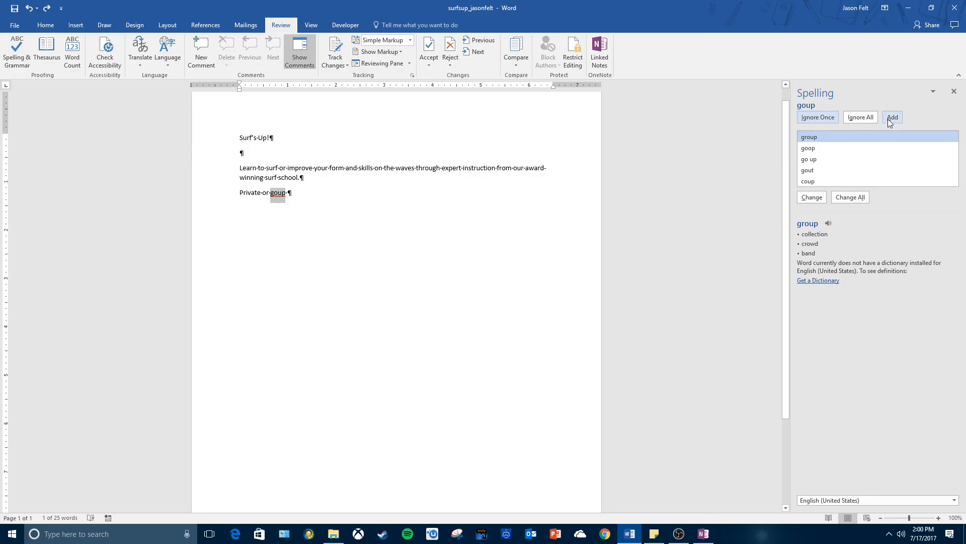
click(812, 197)
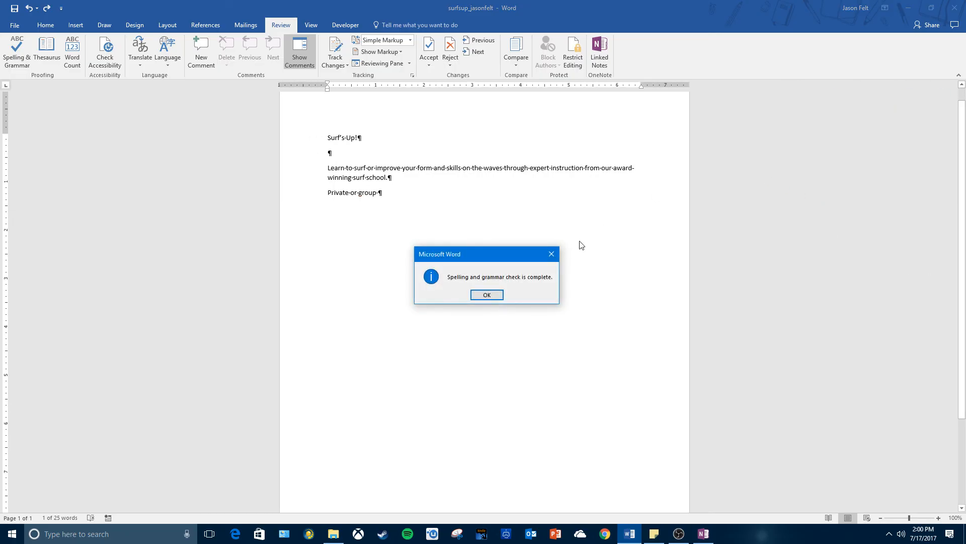
click(492, 296)
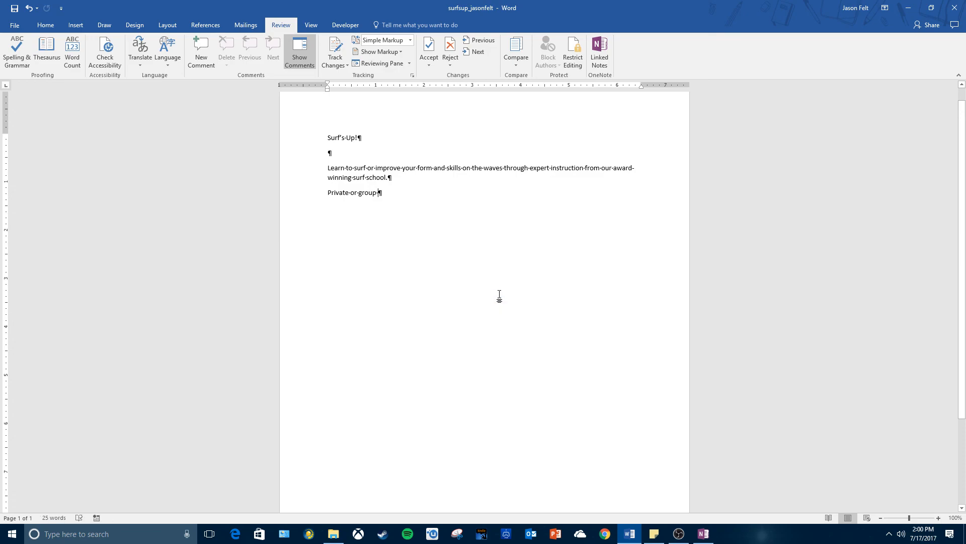